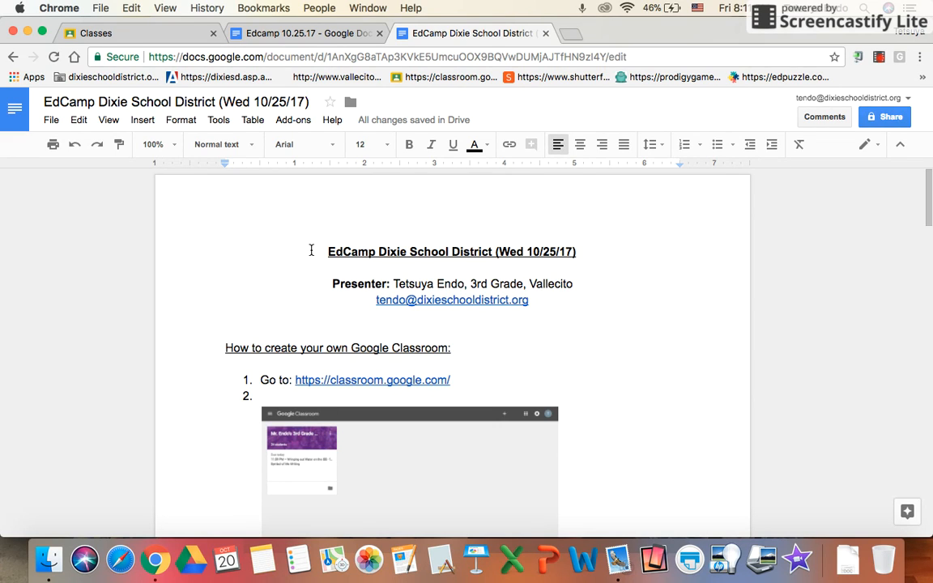
Read through the EdCamp document's instructions on creating a Google Classroom and registering students
{"action": "scroll", "coordinate": [310, 250], "scroll_direction": "down", "scroll_amount": 3}
{"action": "scroll", "coordinate": [311, 250], "scroll_direction": "up", "scroll_amount": 2}
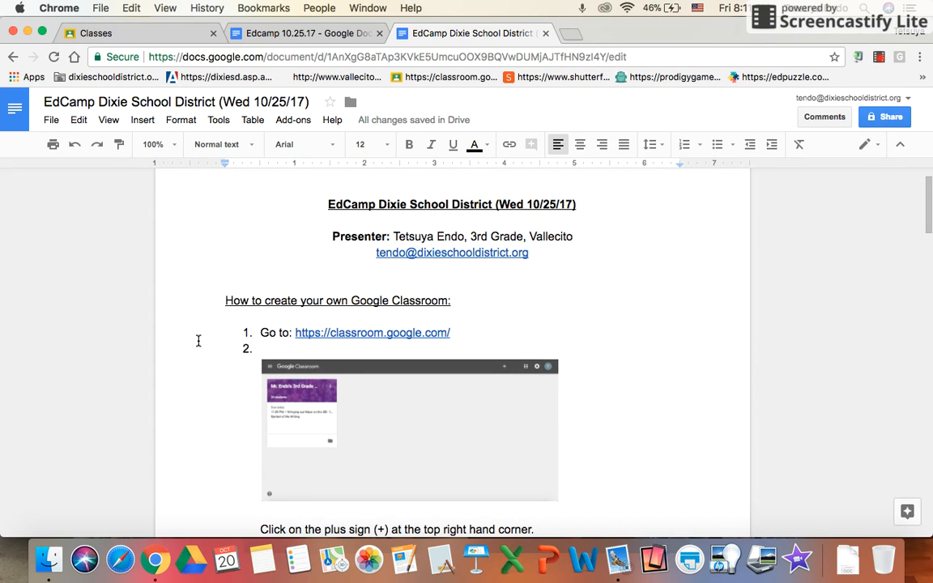
{"action": "scroll", "coordinate": [244, 312], "scroll_direction": "down", "scroll_amount": 2}
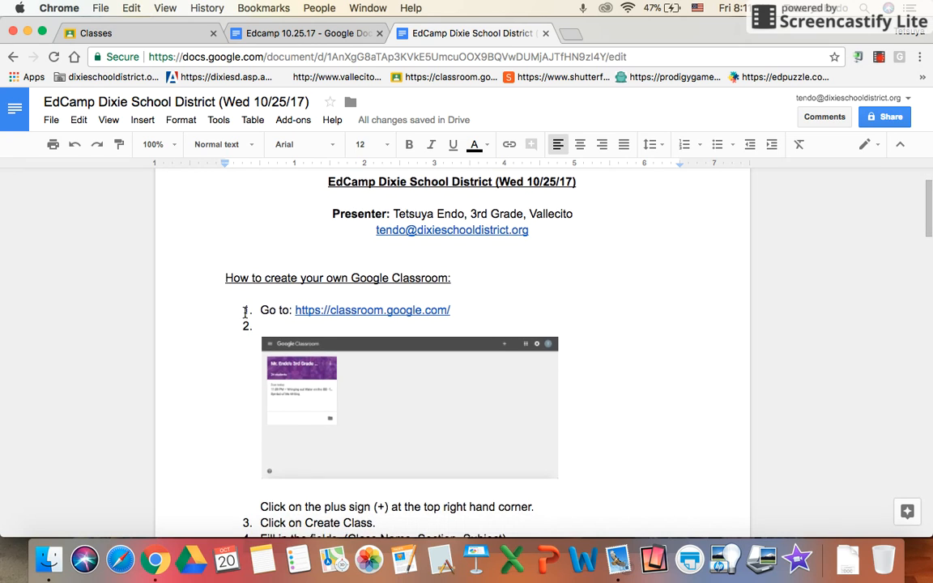
{"action": "scroll", "coordinate": [244, 313], "scroll_direction": "down", "scroll_amount": 2}
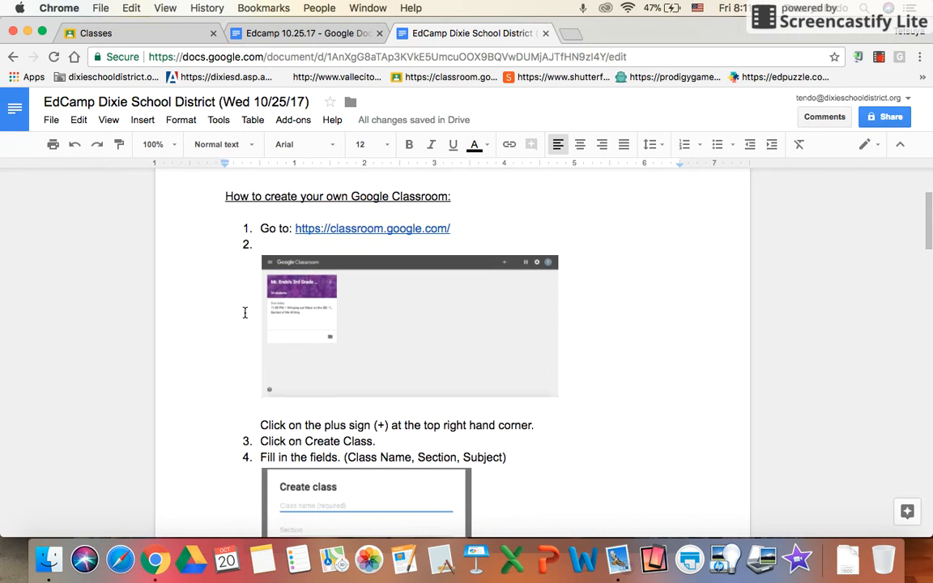
{"action": "scroll", "coordinate": [244, 313], "scroll_direction": "down", "scroll_amount": 20}
{"action": "scroll", "coordinate": [244, 312], "scroll_direction": "up", "scroll_amount": 4}
{"action": "scroll", "coordinate": [245, 312], "scroll_direction": "down", "scroll_amount": 3}
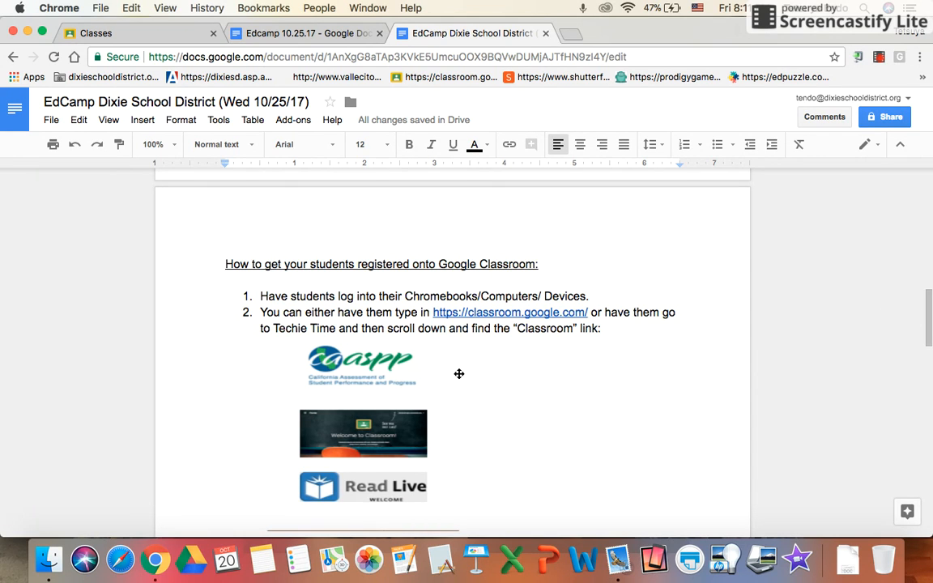
{"action": "scroll", "coordinate": [459, 373], "scroll_direction": "down", "scroll_amount": 5}
{"action": "scroll", "coordinate": [458, 373], "scroll_direction": "up", "scroll_amount": 6}
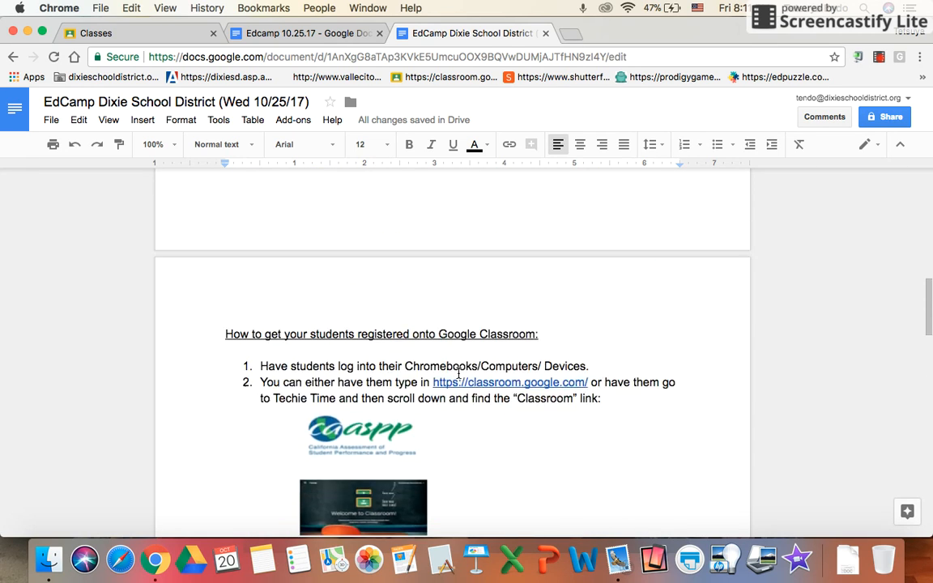
{"action": "scroll", "coordinate": [458, 373], "scroll_direction": "down", "scroll_amount": 12}
{"action": "scroll", "coordinate": [458, 374], "scroll_direction": "up", "scroll_amount": 5}
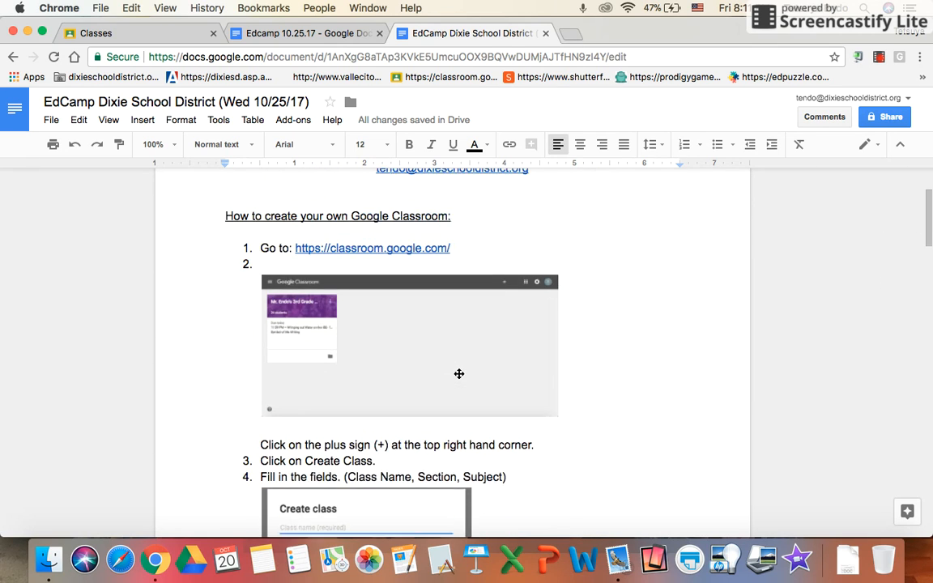
{"action": "scroll", "coordinate": [458, 373], "scroll_direction": "up", "scroll_amount": 3}
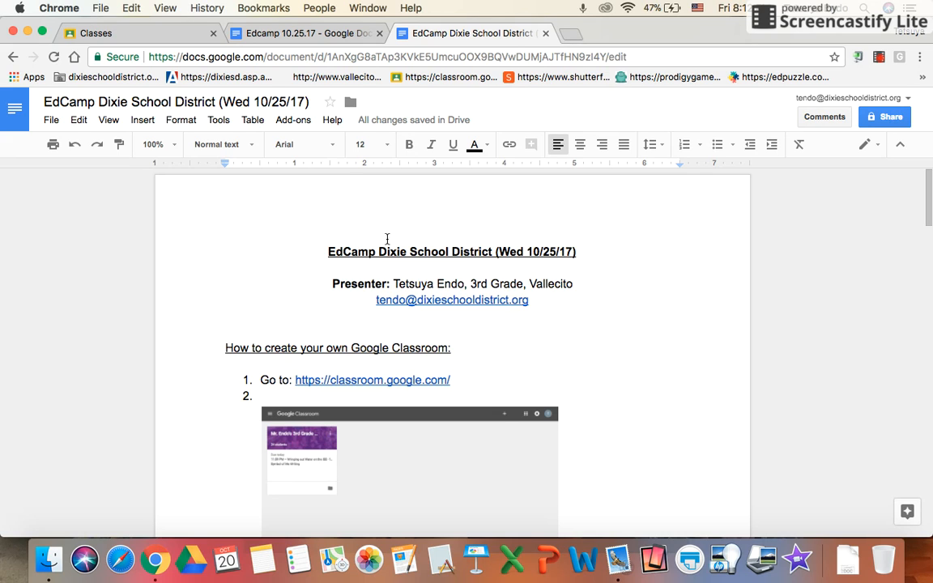
Switch to Google Classroom and start creating a class named EdCamp Dixie District
{"action": "left_click", "coordinate": [162, 40]}
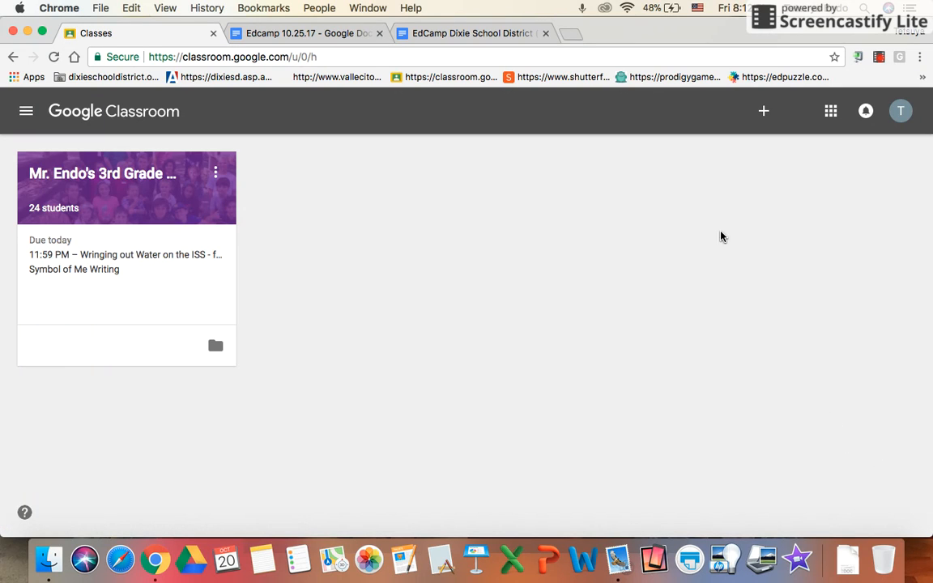
{"action": "left_click", "coordinate": [763, 114]}
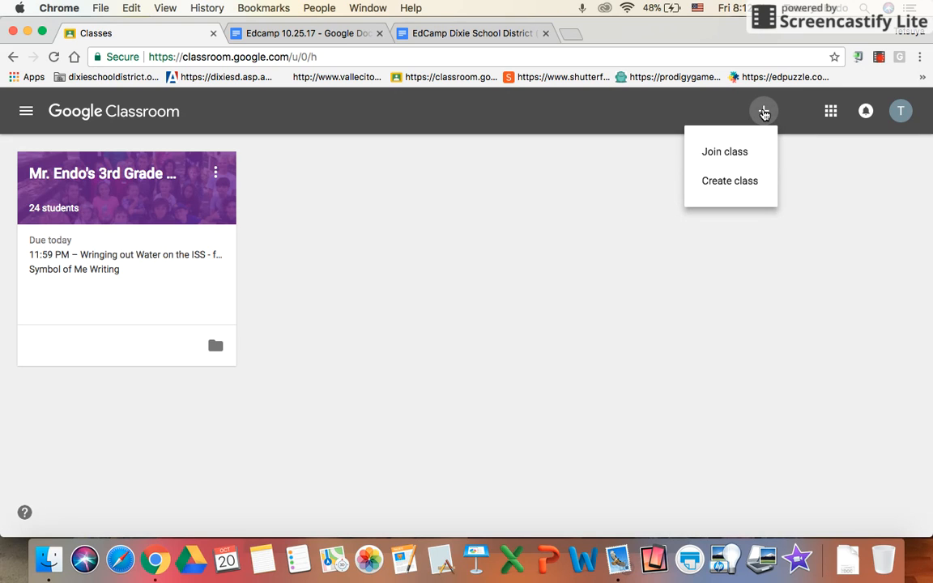
{"action": "left_click", "coordinate": [744, 183]}
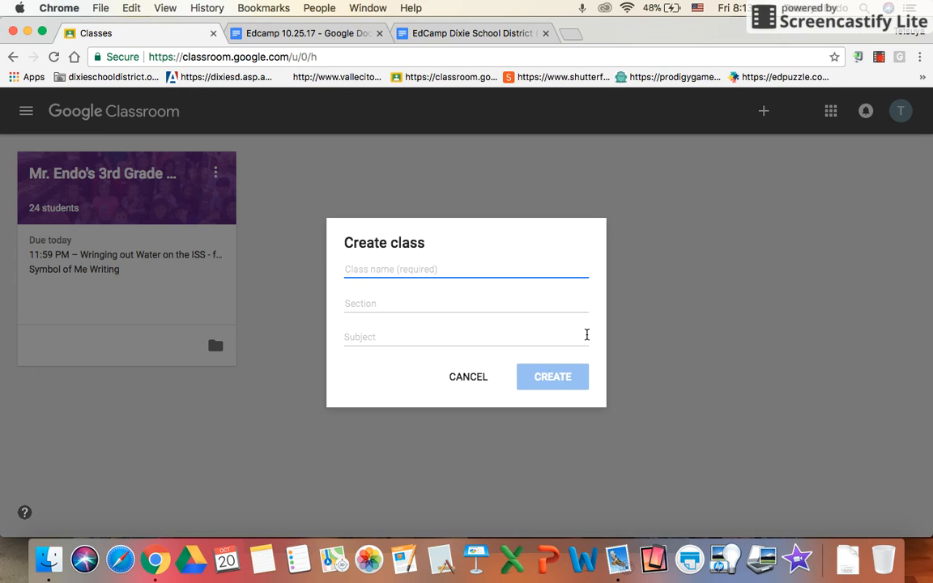
{"action": "type", "text": "EdCamp "}
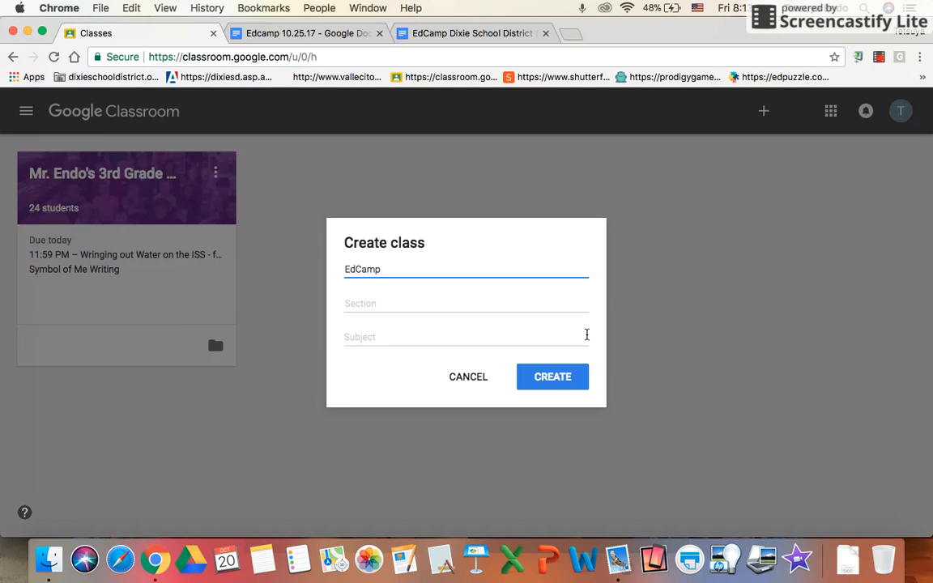
{"action": "type", "text": "Dixie District"}
Set the new class's section to (Wed) and its subject to K-8
{"action": "left_click", "coordinate": [362, 303]}
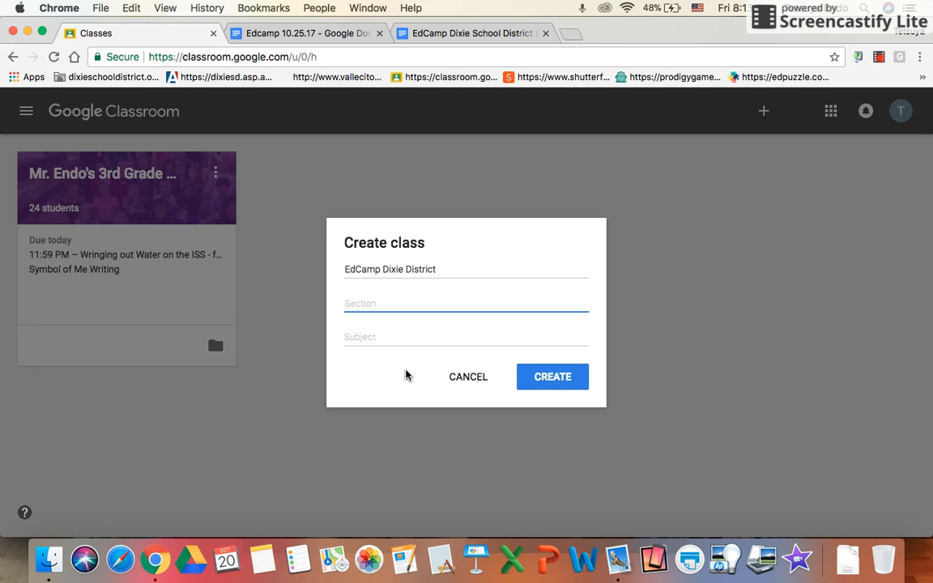
{"action": "type", "text": "(Wed)"}
{"action": "left_click", "coordinate": [378, 330]}
{"action": "type", "text": "K"}
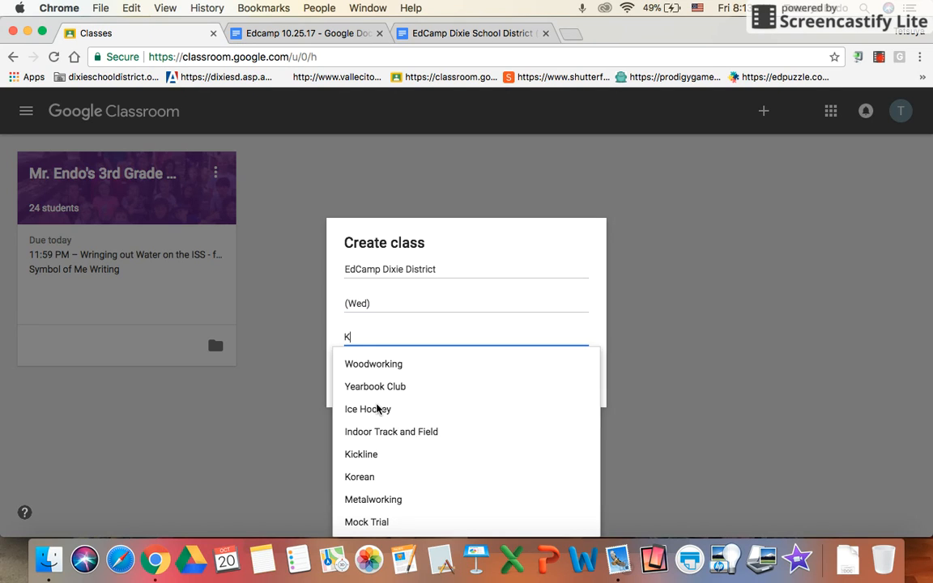
{"action": "type", "text": "-8"}
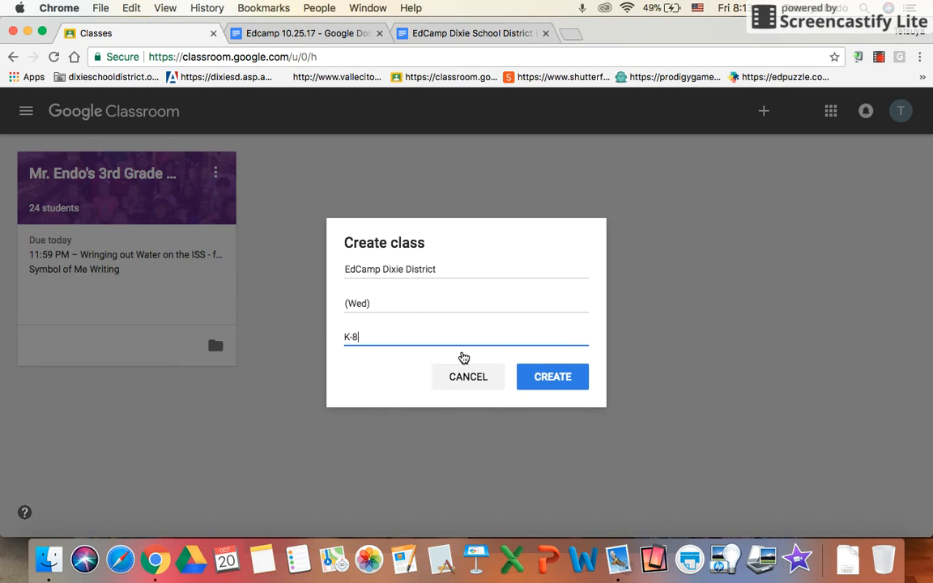
Add (Test) to the end of the class name and create the class
{"action": "left_click", "coordinate": [444, 269]}
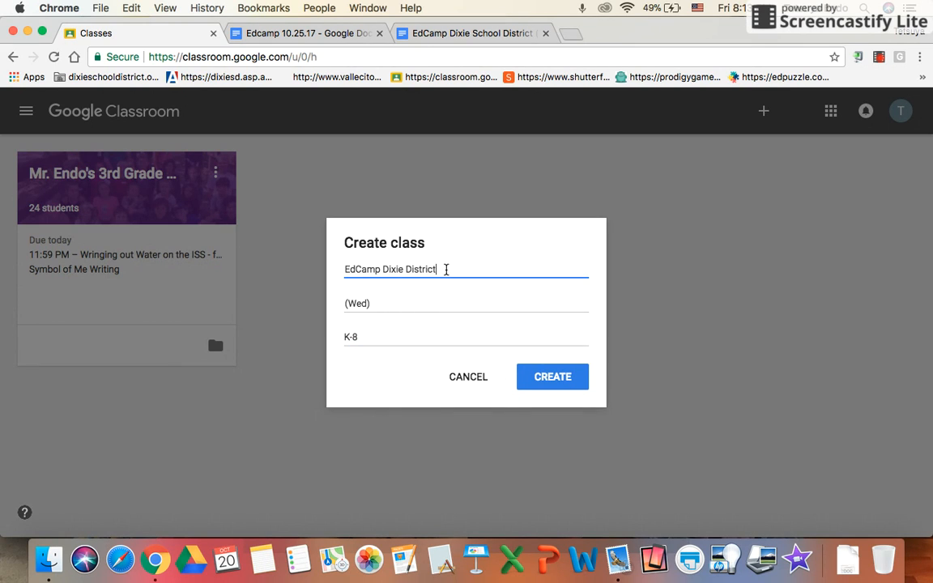
{"action": "type", "text": "(Test)"}
{"action": "left_click", "coordinate": [554, 389]}
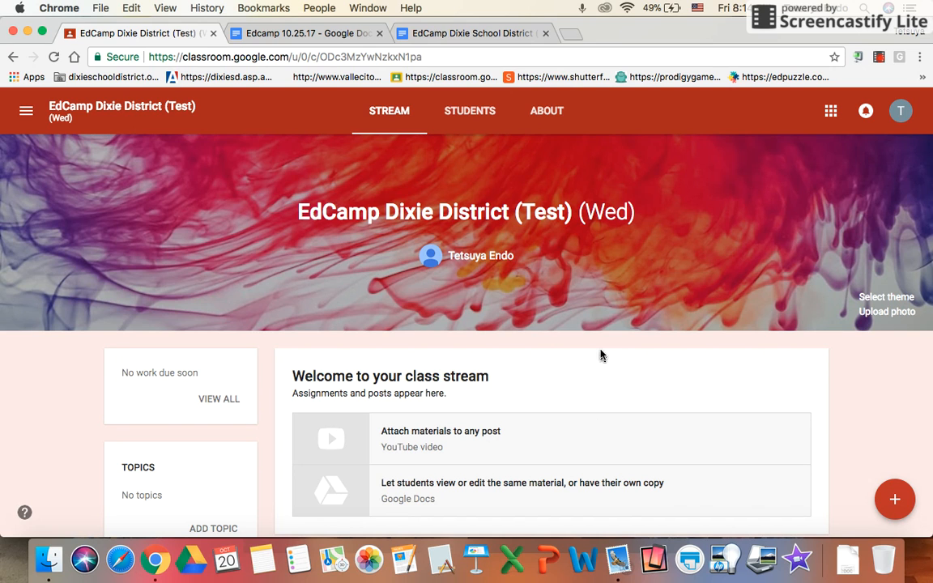
Look over the new class's stream page, including the upcoming work, topics and deleted-items sections
{"action": "scroll", "coordinate": [481, 348], "scroll_direction": "down", "scroll_amount": 5}
{"action": "scroll", "coordinate": [481, 349], "scroll_direction": "up", "scroll_amount": 5}
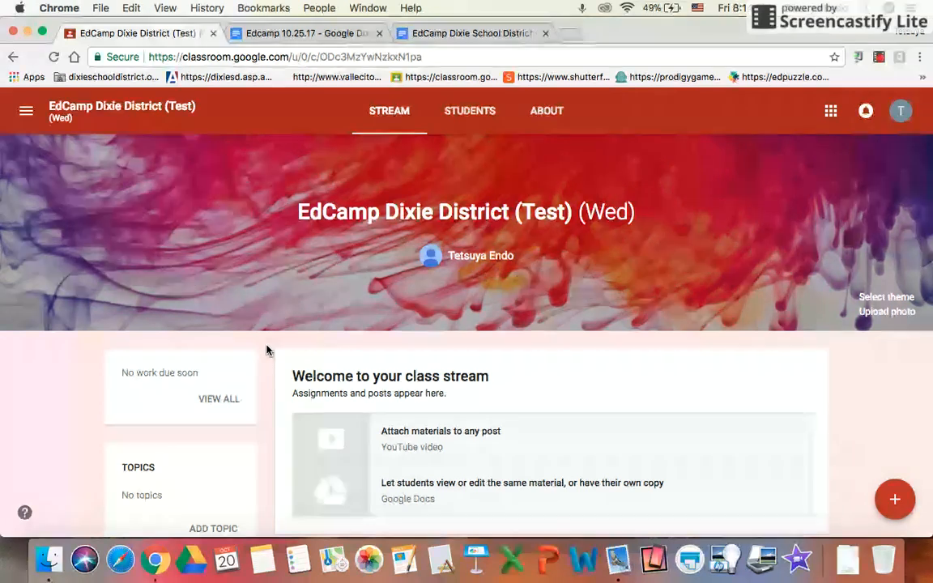
{"action": "scroll", "coordinate": [267, 356], "scroll_direction": "down", "scroll_amount": 4}
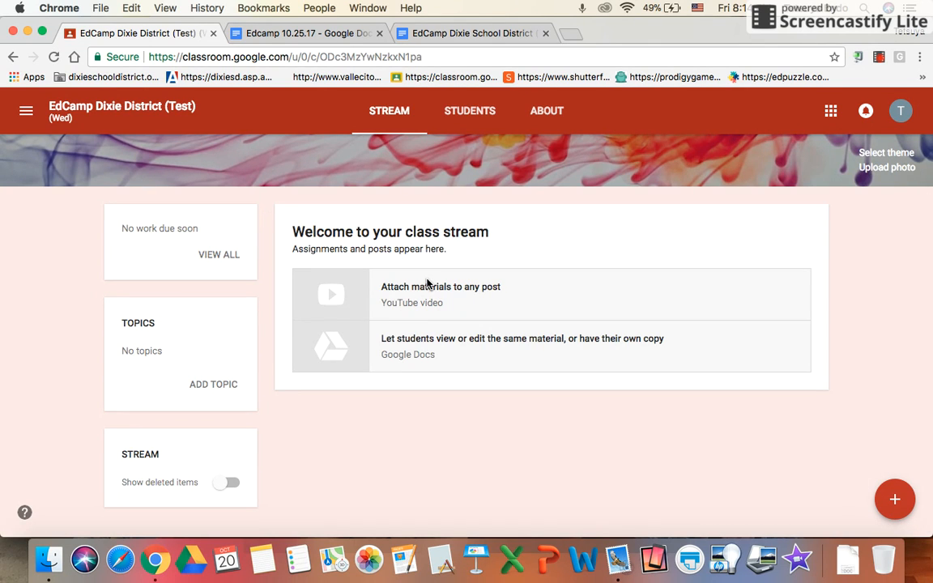
{"action": "scroll", "coordinate": [427, 285], "scroll_direction": "down", "scroll_amount": 1}
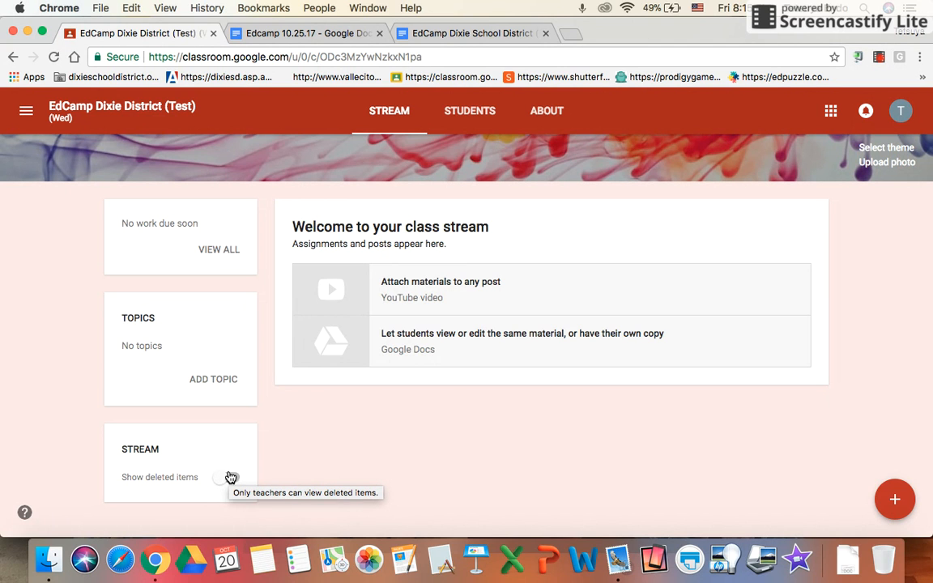
{"action": "scroll", "coordinate": [396, 447], "scroll_direction": "up", "scroll_amount": 5}
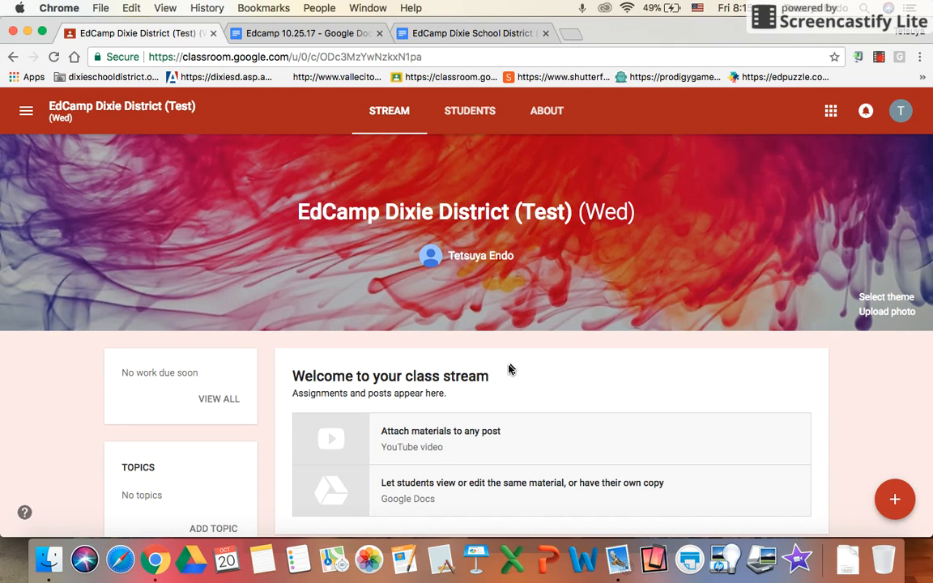
Start a new announcement in the EdCamp Dixie District (Test) class stream
{"action": "mouse_move", "coordinate": [898, 507]}
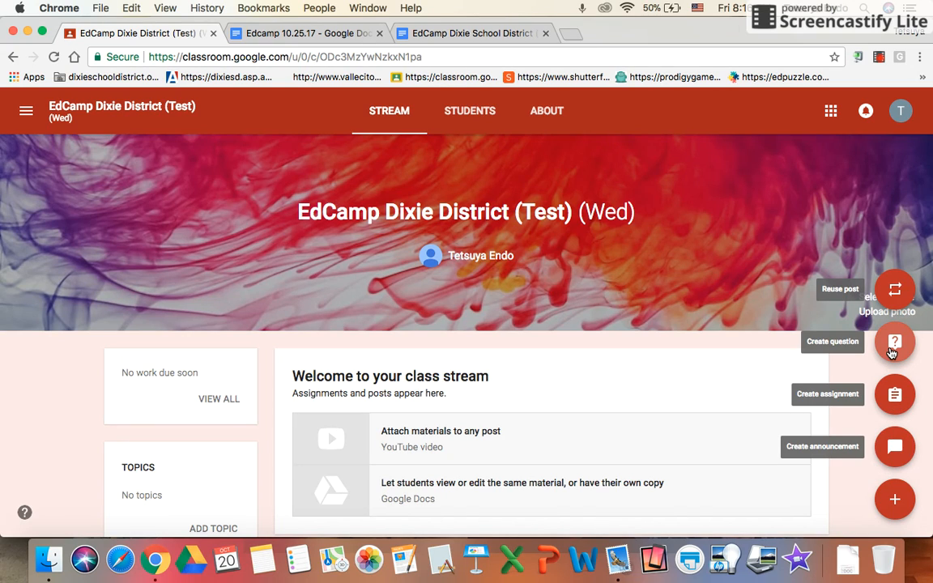
{"action": "left_click", "coordinate": [894, 447]}
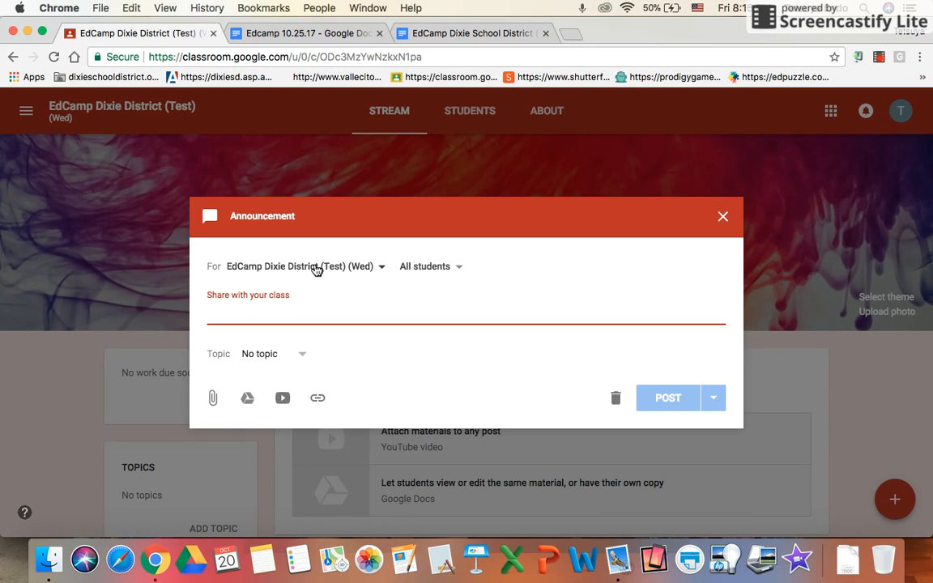
Try adding the 3rd grade class as a second recipient of the announcement, and remove it again
{"action": "left_click", "coordinate": [377, 272]}
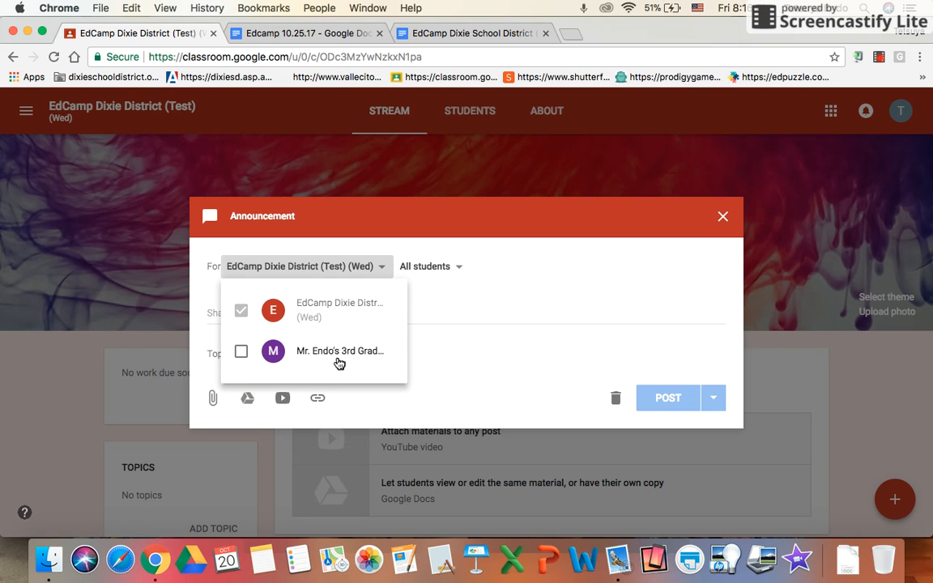
{"action": "left_click", "coordinate": [242, 353]}
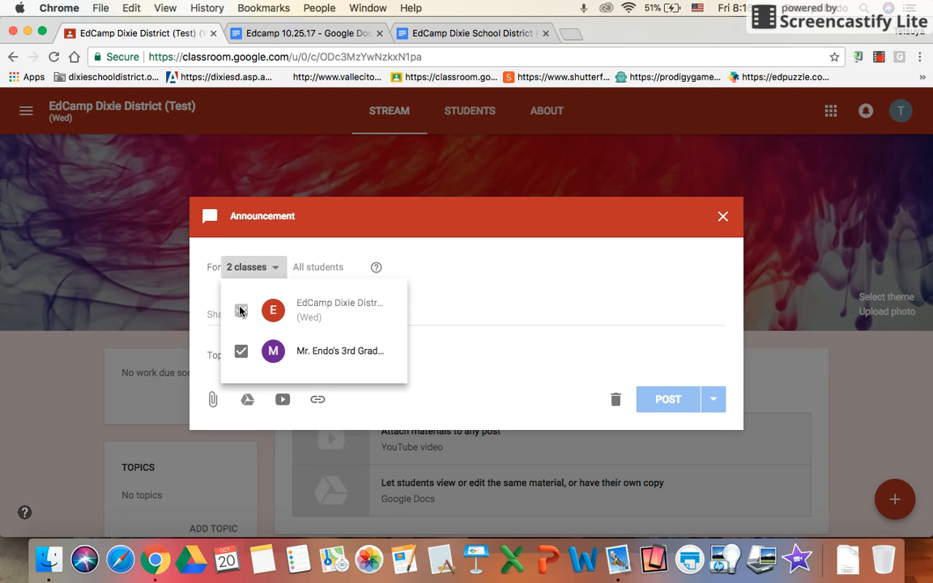
{"action": "left_click", "coordinate": [299, 353]}
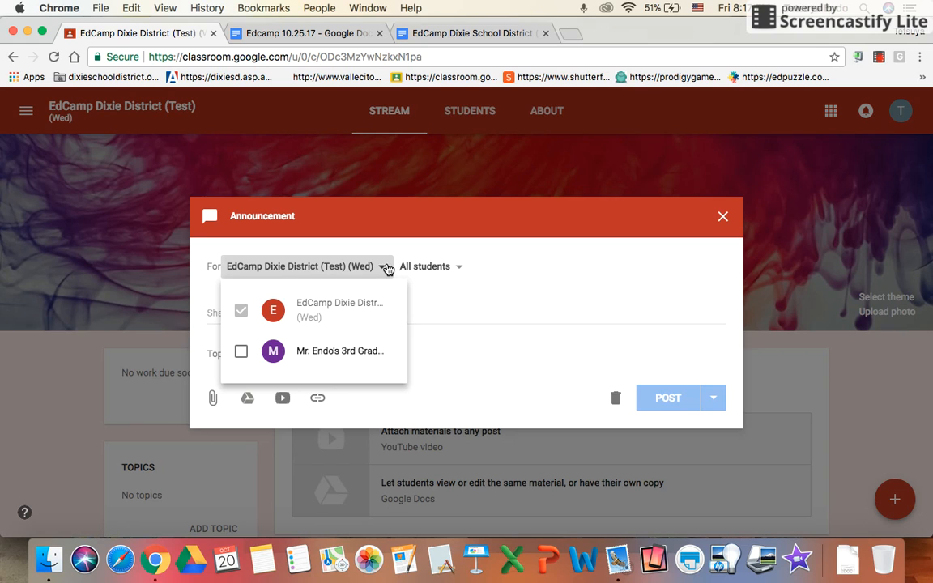
{"action": "left_click", "coordinate": [445, 272]}
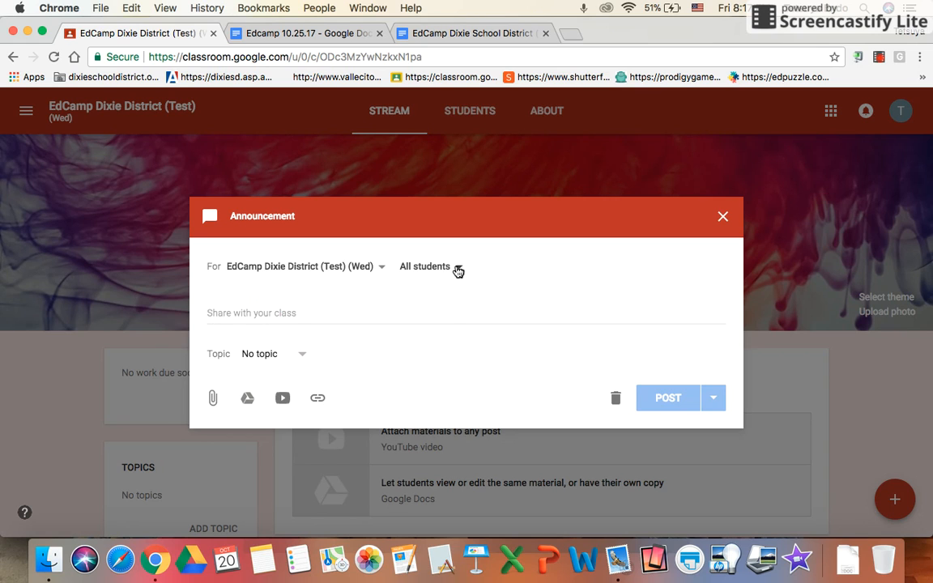
View which students the announcement can be addressed to
{"action": "left_click", "coordinate": [452, 270]}
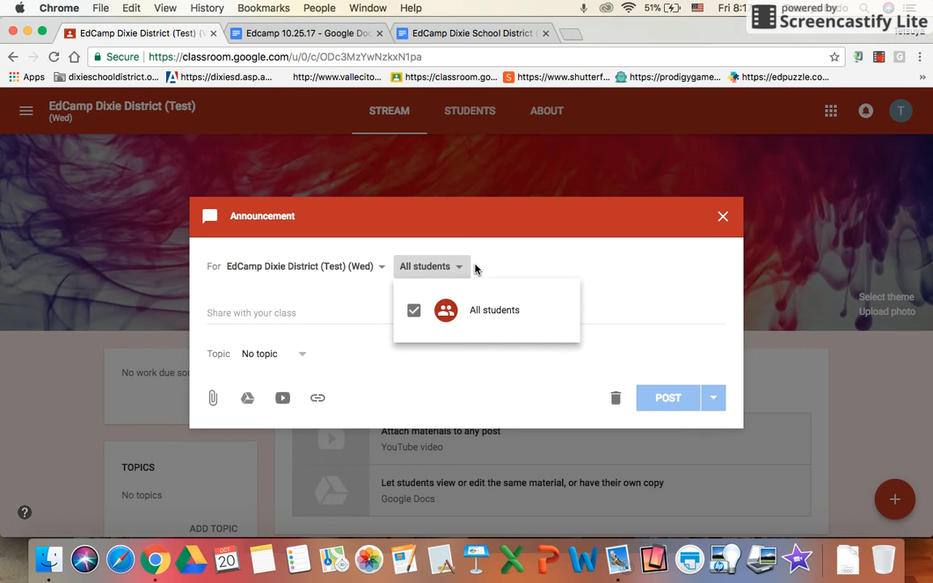
{"action": "left_click", "coordinate": [473, 267]}
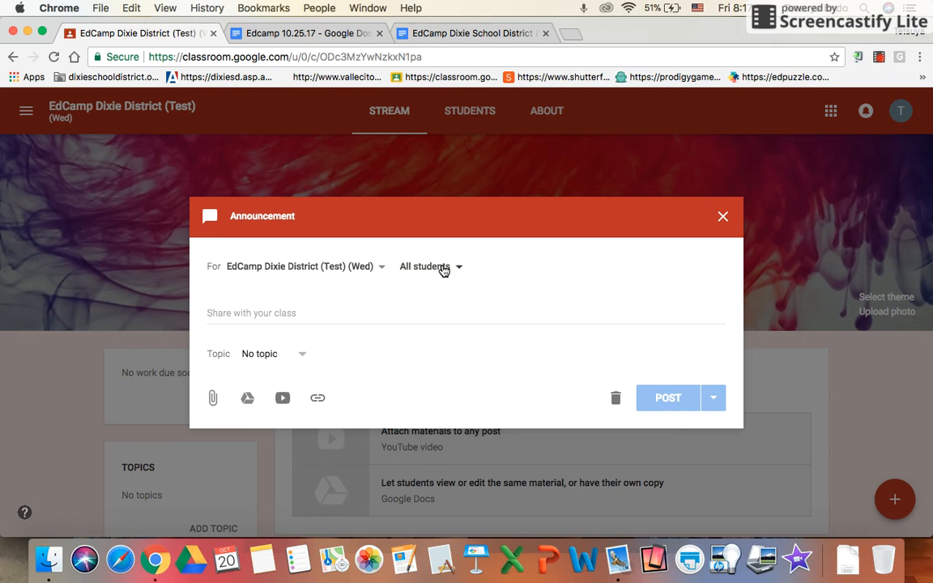
{"action": "left_click", "coordinate": [441, 268]}
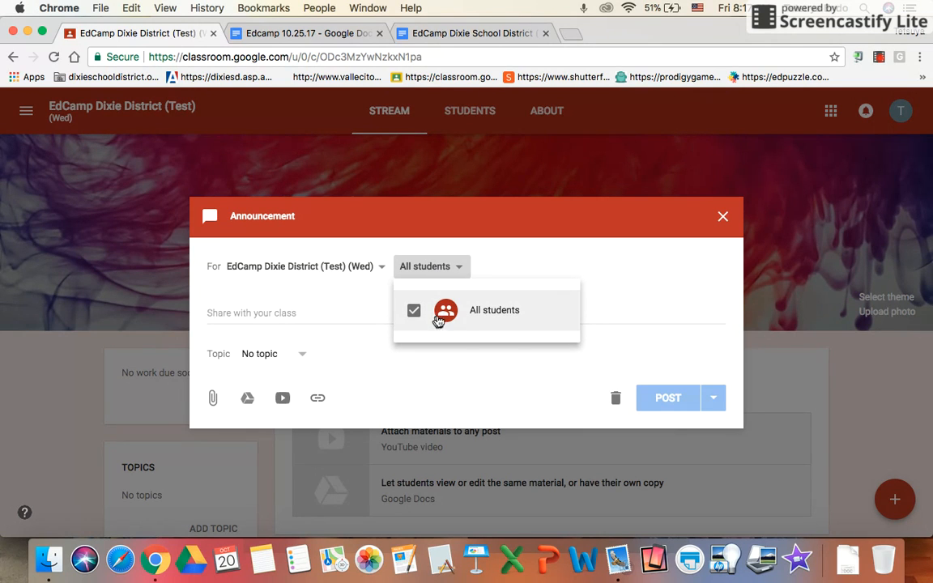
{"action": "left_click", "coordinate": [488, 269]}
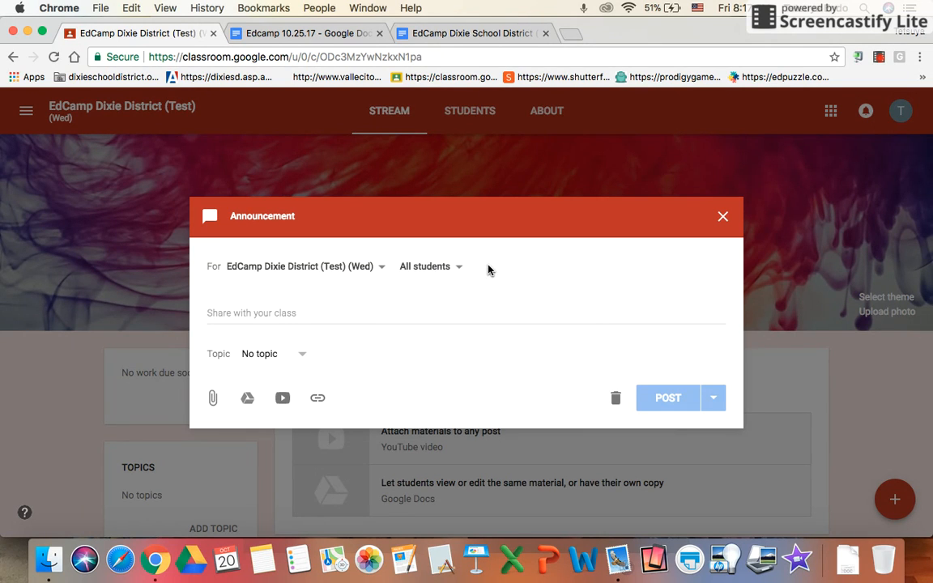
Write "Welcome to Google Classroom!" as the announcement's message
{"action": "left_click", "coordinate": [247, 313]}
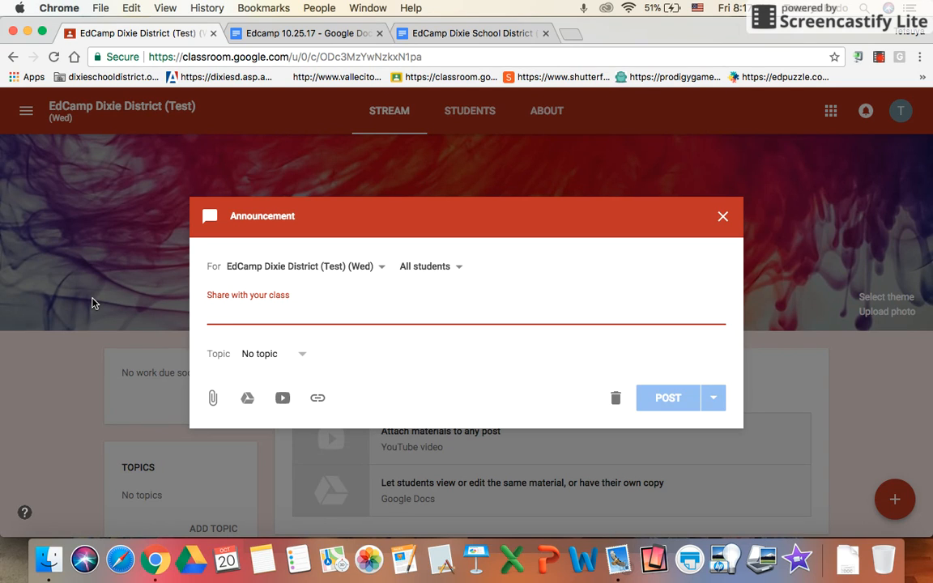
{"action": "type", "text": "Welcome "}
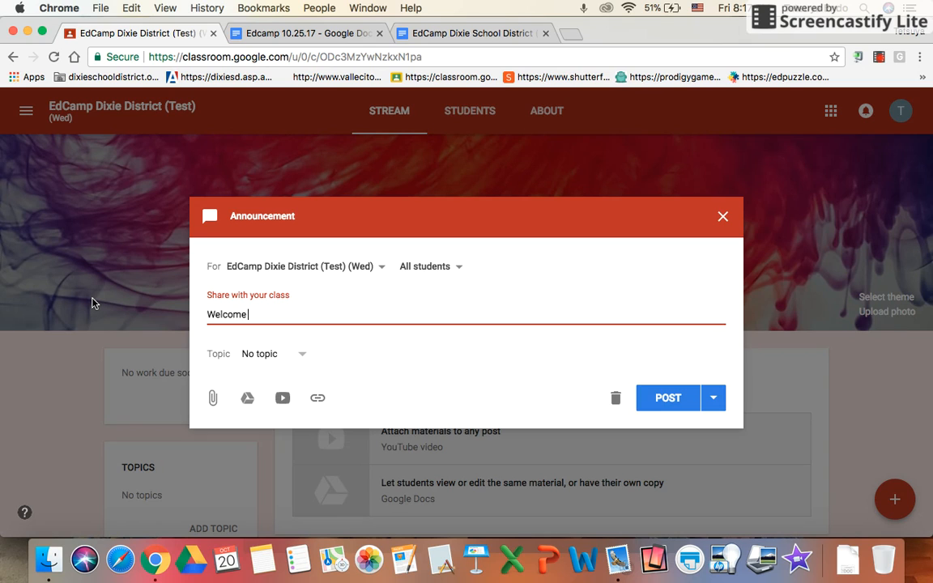
{"action": "type", "text": "to Google Classroom!"}
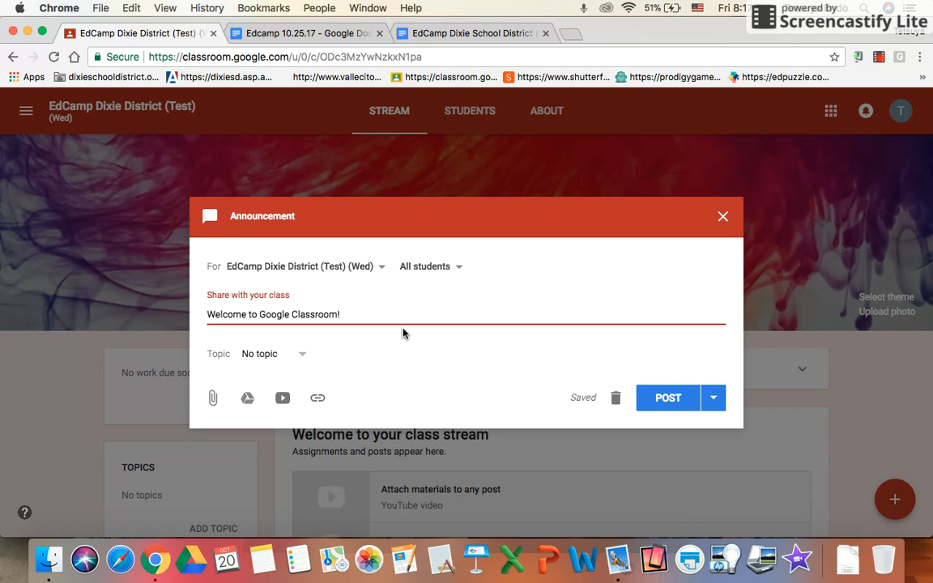
Try creating a new topic named "Language Art" for the announcement
{"action": "left_click", "coordinate": [302, 359]}
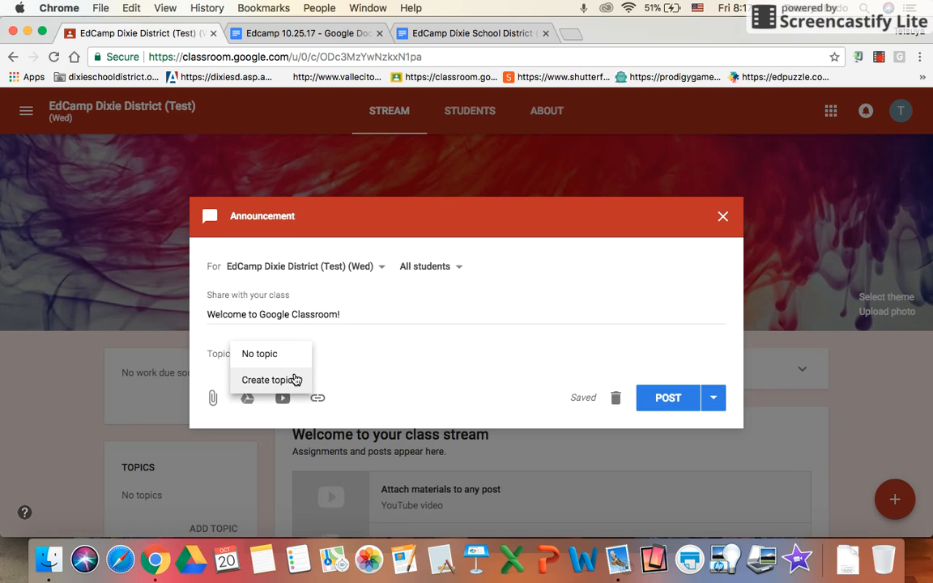
{"action": "left_click", "coordinate": [271, 379]}
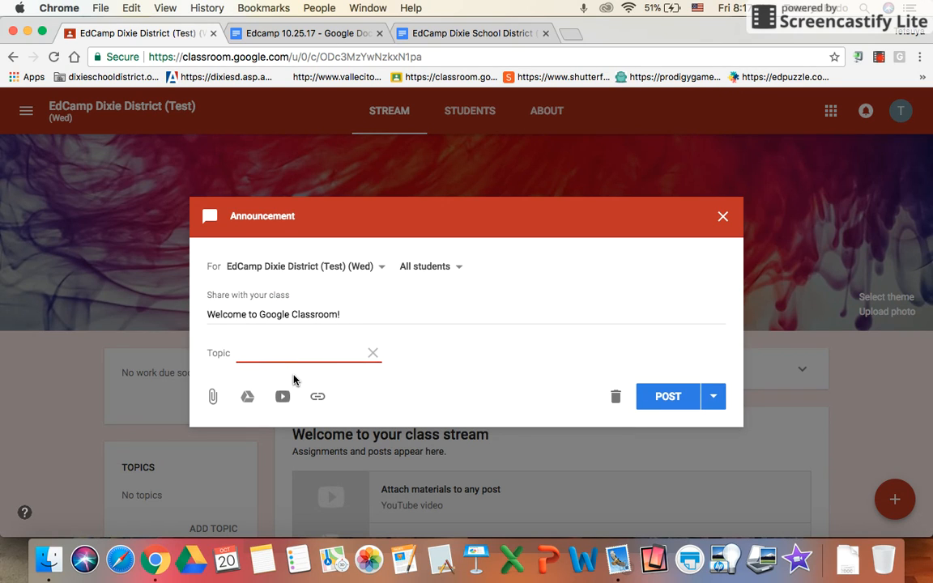
{"action": "type", "text": "Language Art"}
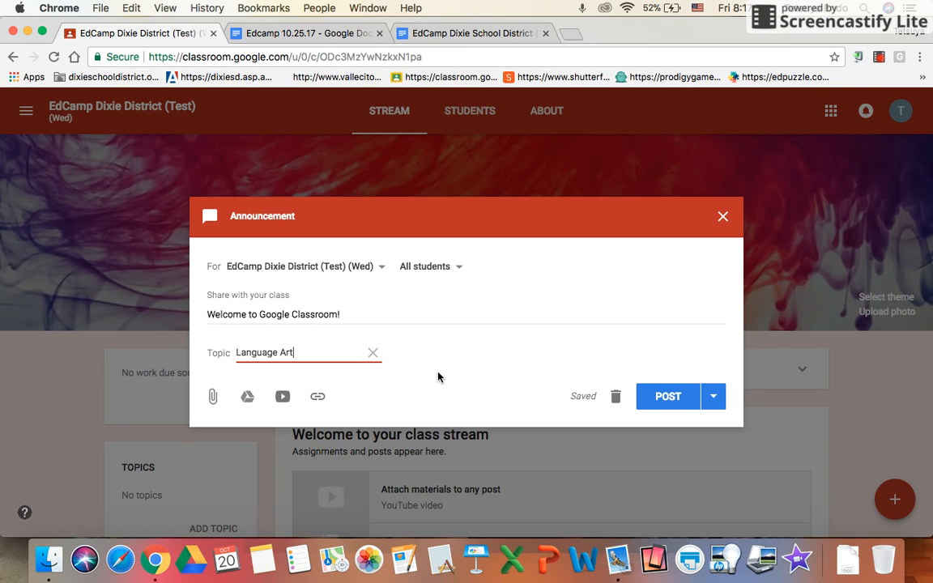
Try "Welcoming" as the topic name instead, and discard the new topic
{"action": "key", "text": "BackSpace"}
{"action": "key", "text": "BackSpace"}
{"action": "key", "text": "BackSpace"}
{"action": "key", "text": "BackSpace"}
{"action": "key", "text": "BackSpace"}
{"action": "key", "text": "BackSpace"}
{"action": "key", "text": "BackSpace"}
{"action": "key", "text": "BackSpace"}
{"action": "key", "text": "BackSpace"}
{"action": "key", "text": "BackSpace"}
{"action": "key", "text": "BackSpace"}
{"action": "key", "text": "BackSpace"}
{"action": "type", "text": "Welcoming"}
{"action": "key", "text": "BackSpace"}
{"action": "key", "text": "BackSpace"}
{"action": "key", "text": "BackSpace"}
{"action": "key", "text": "BackSpace"}
{"action": "type", "text": "e"}
{"action": "left_click", "coordinate": [374, 352]}
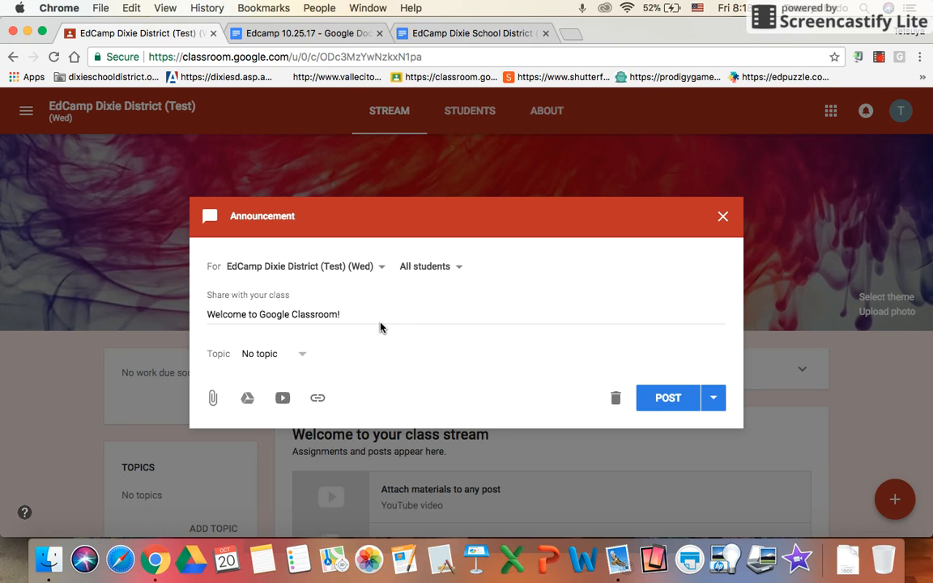
View the file upload option and browse the recent Google Drive files available for attaching to the announcement
{"action": "left_click", "coordinate": [212, 398]}
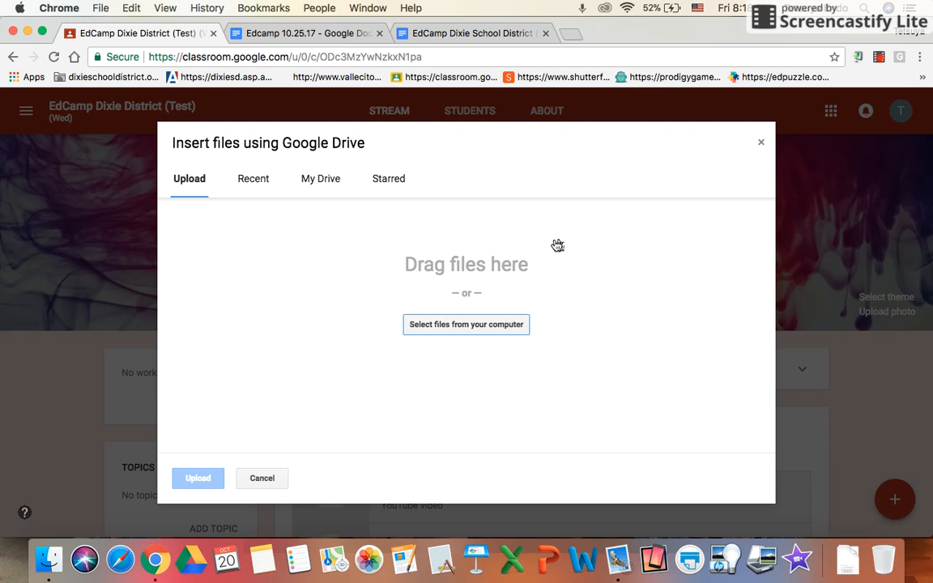
{"action": "left_click", "coordinate": [761, 145]}
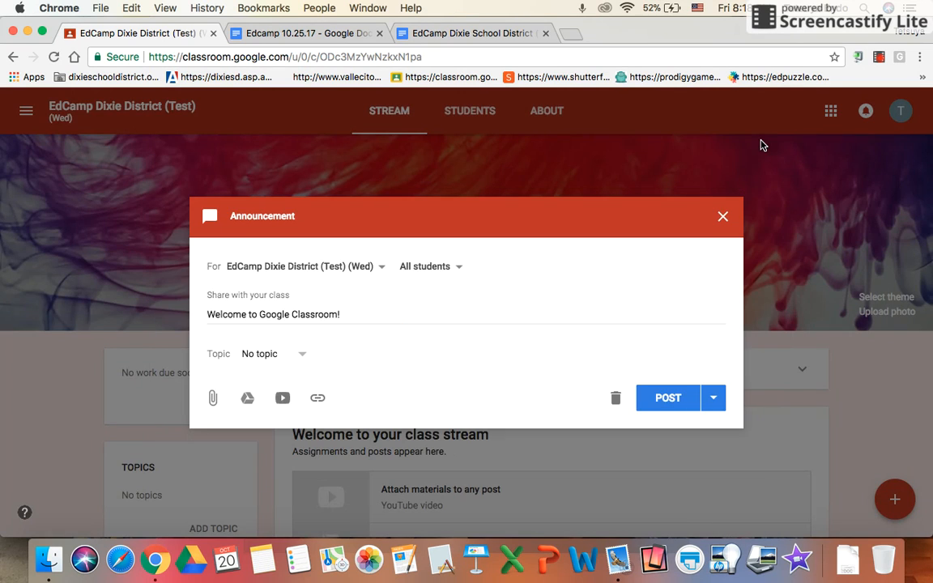
{"action": "left_click", "coordinate": [248, 399]}
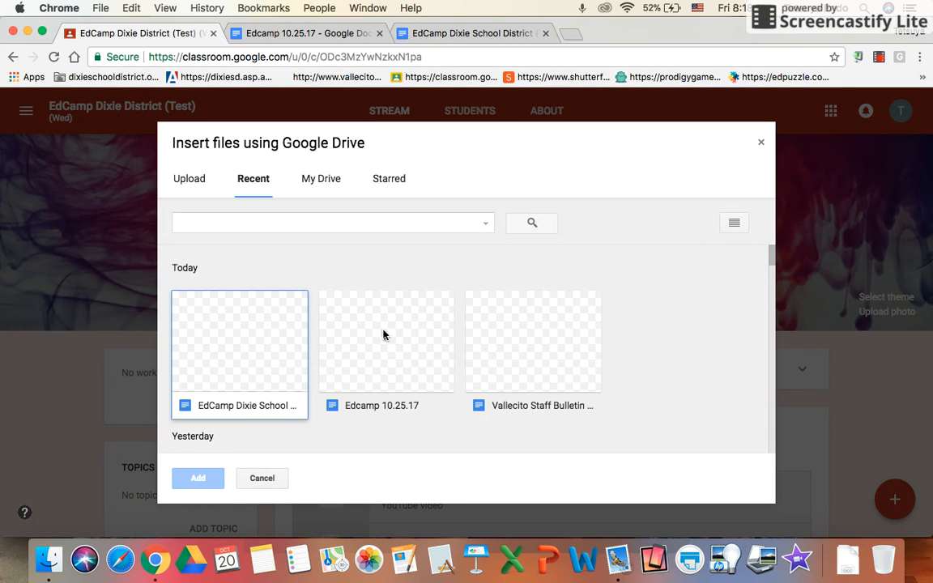
{"action": "scroll", "coordinate": [403, 372], "scroll_direction": "down", "scroll_amount": 5}
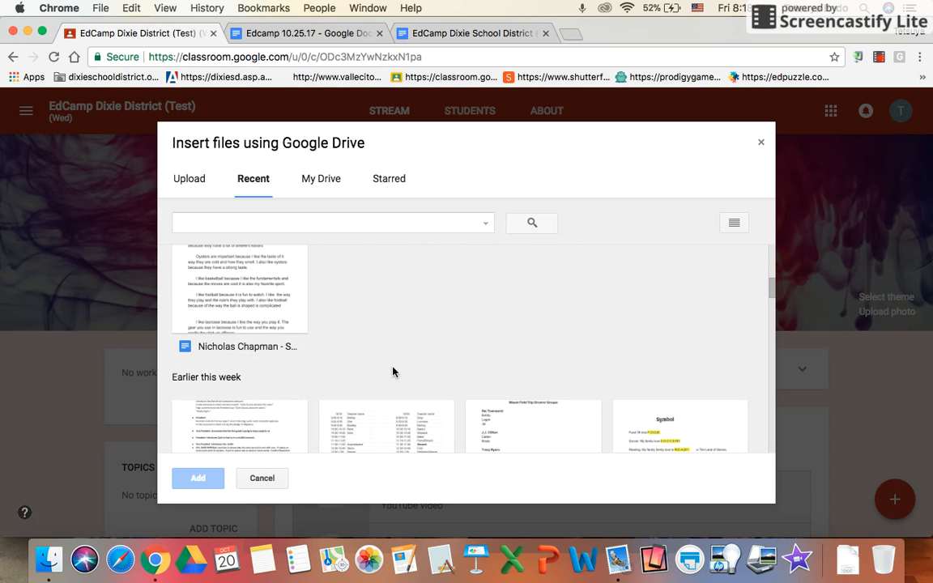
{"action": "scroll", "coordinate": [413, 338], "scroll_direction": "down", "scroll_amount": 3}
{"action": "scroll", "coordinate": [413, 337], "scroll_direction": "down", "scroll_amount": 8}
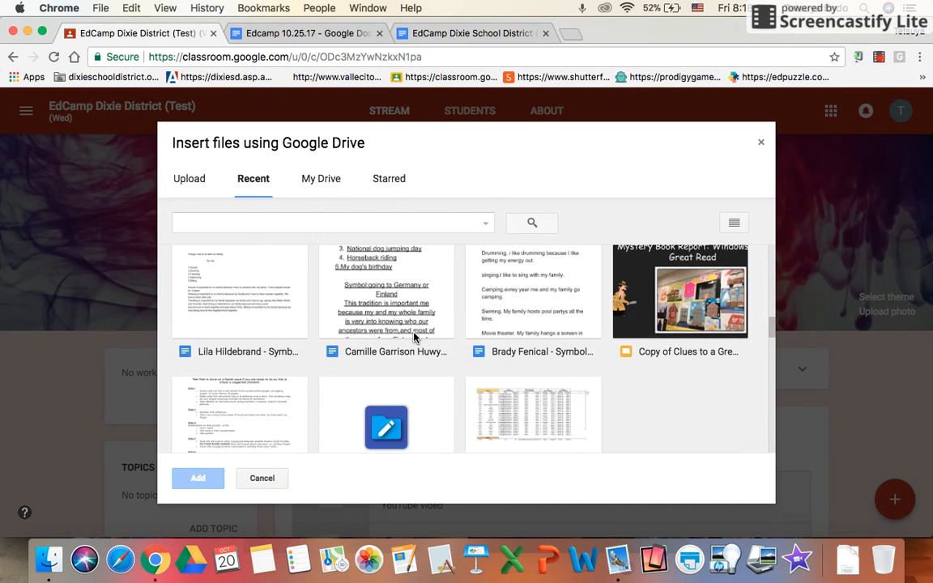
{"action": "scroll", "coordinate": [413, 337], "scroll_direction": "down", "scroll_amount": 5}
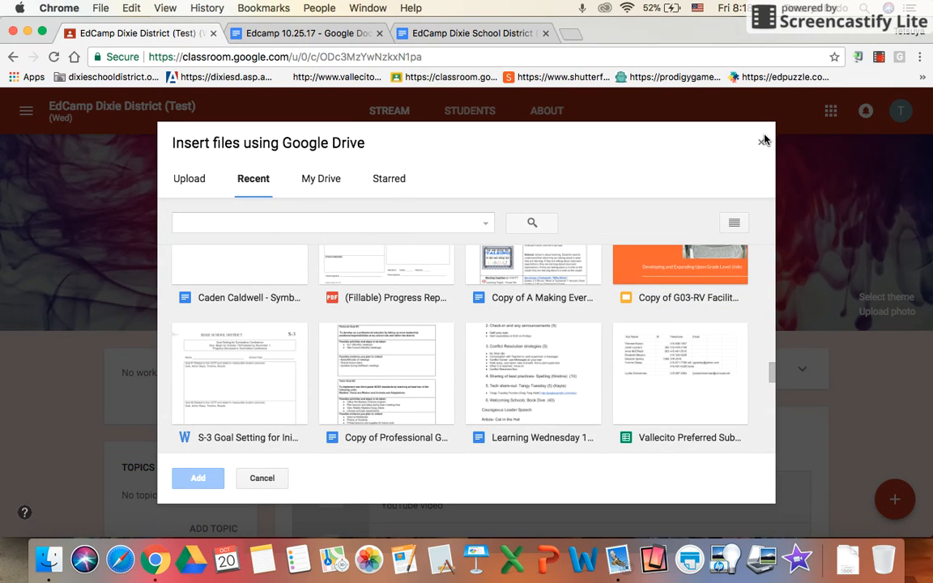
{"action": "left_click", "coordinate": [761, 143]}
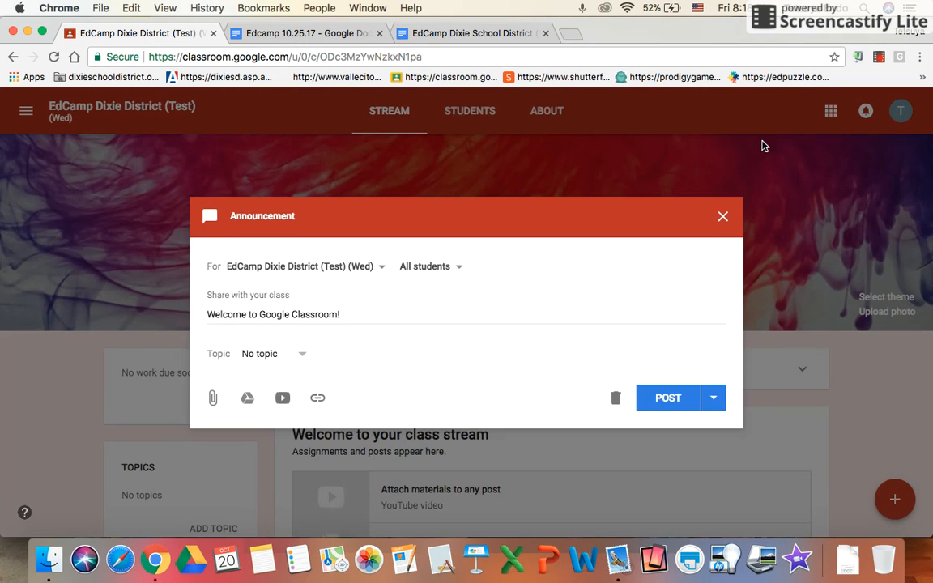
View the YouTube video search and URL options for the announcement, and close them without adding a video
{"action": "left_click", "coordinate": [283, 399]}
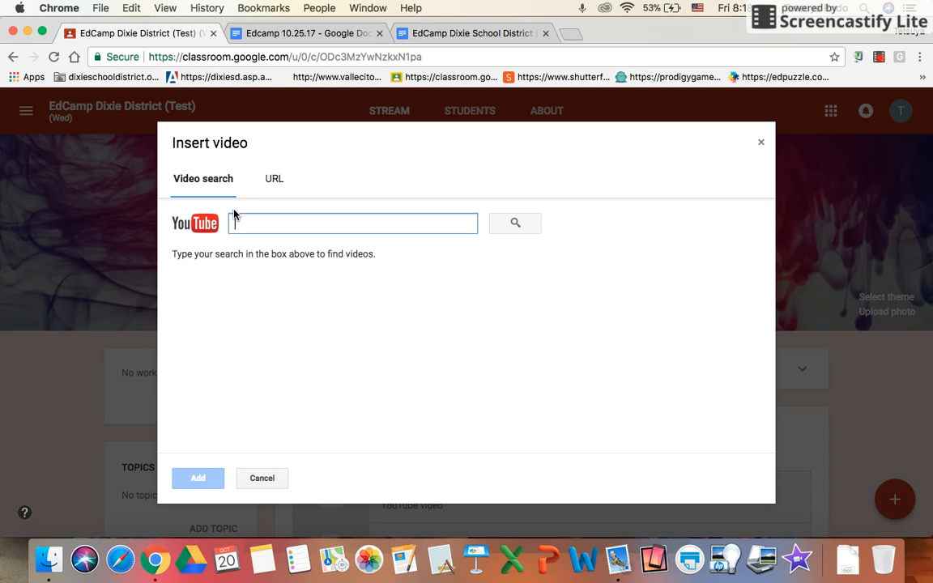
{"action": "left_click", "coordinate": [274, 179]}
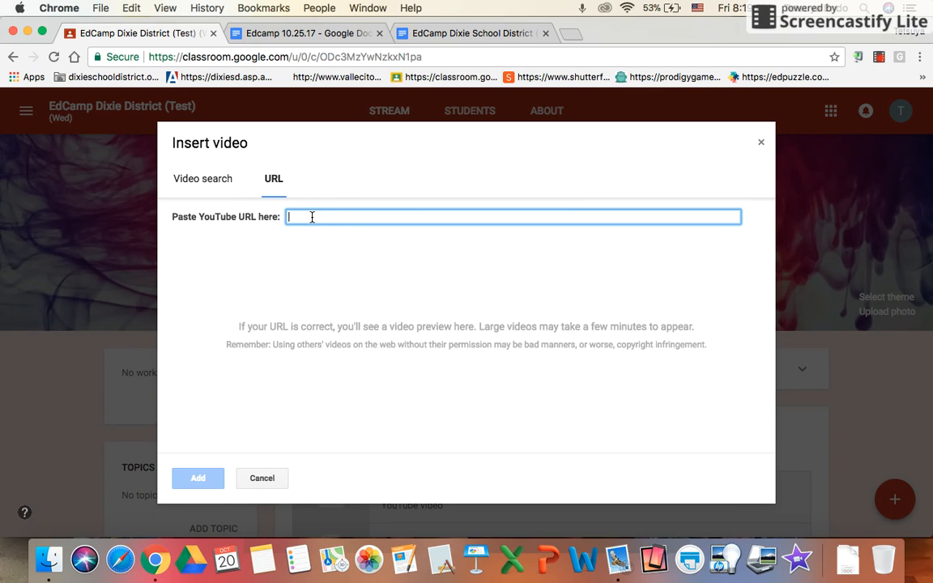
{"action": "left_click", "coordinate": [225, 188]}
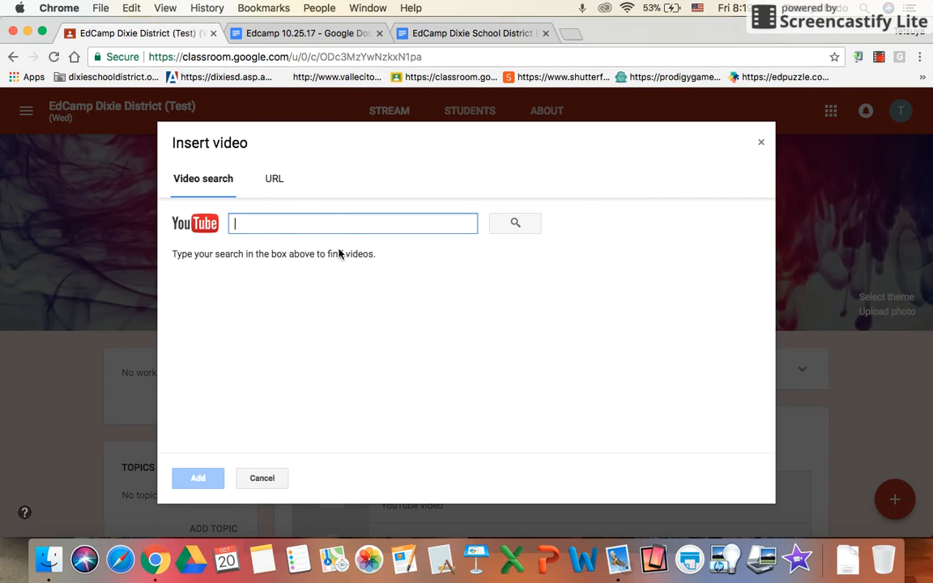
{"action": "left_click", "coordinate": [760, 143]}
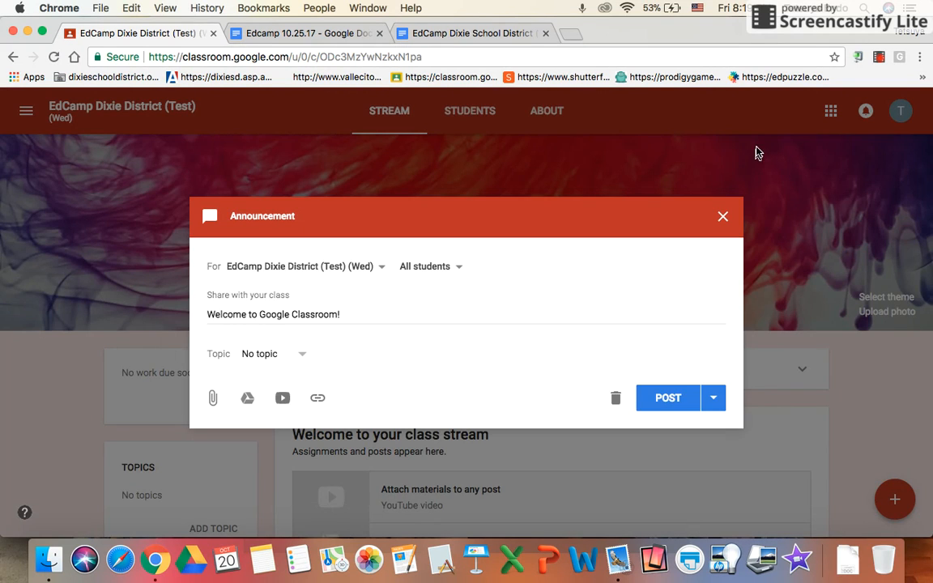
View the option for attaching a web link to the announcement, and cancel it without adding a link
{"action": "left_click", "coordinate": [316, 397]}
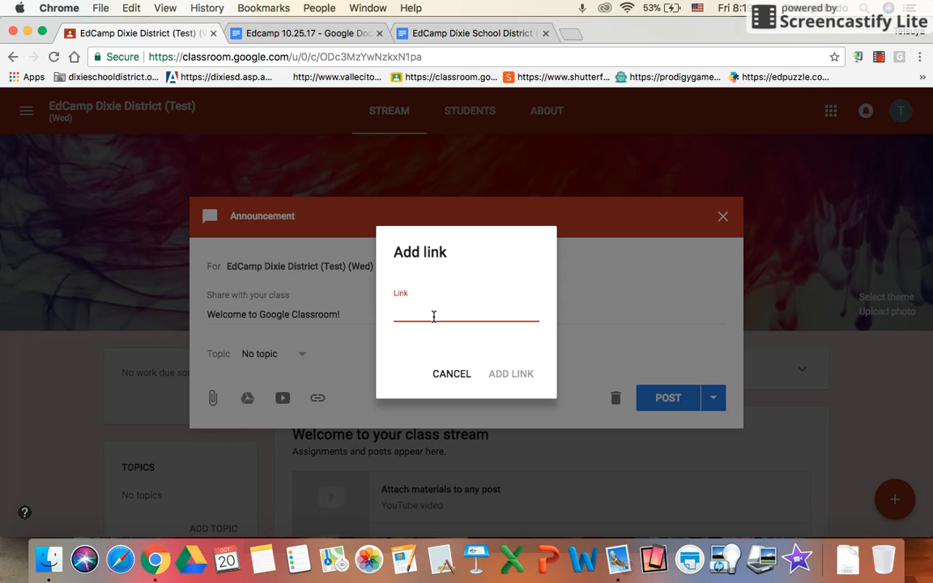
{"action": "left_click", "coordinate": [446, 374]}
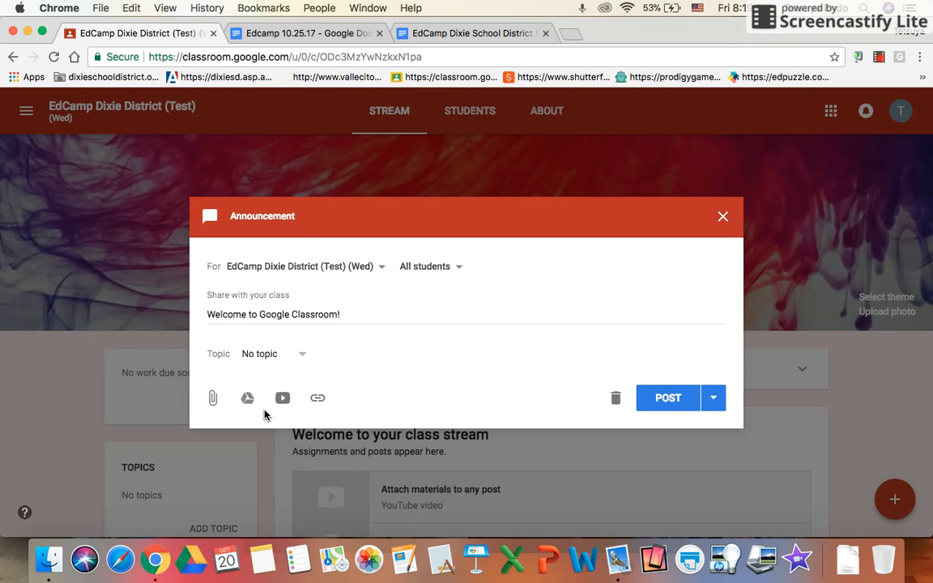
{"action": "left_click", "coordinate": [316, 399]}
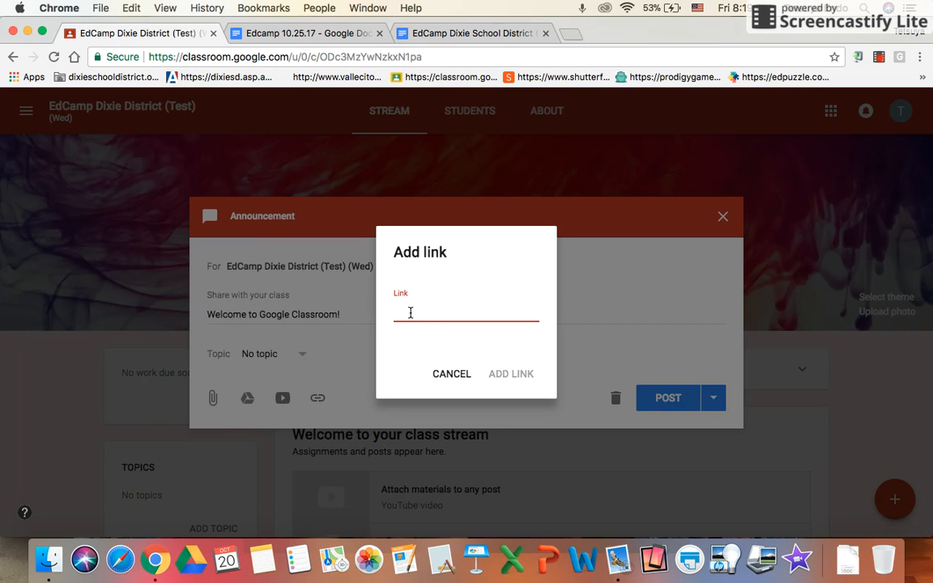
{"action": "left_click", "coordinate": [451, 374]}
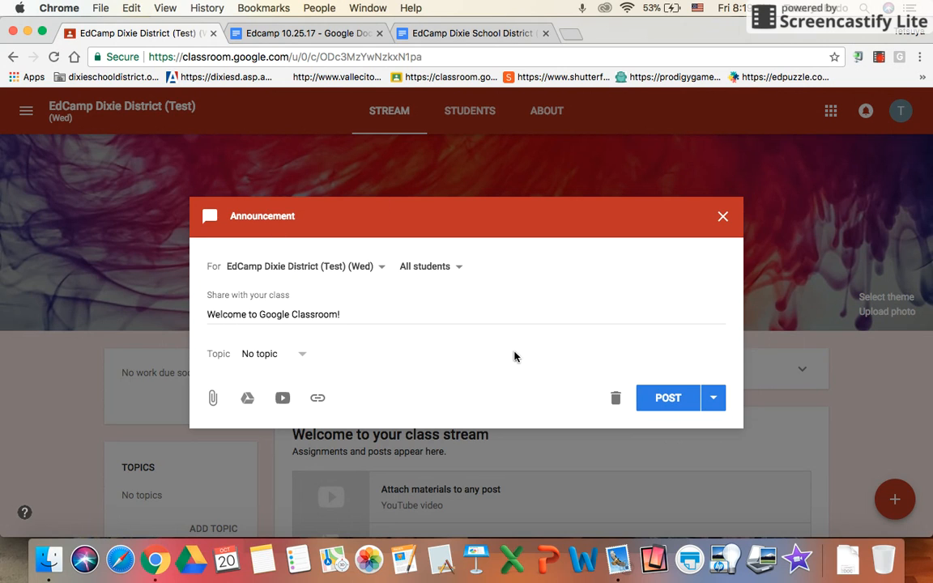
Try scheduling the announcement for Oct 23, 2017 at 8:00 AM, and go back without scheduling it
{"action": "left_click", "coordinate": [716, 404]}
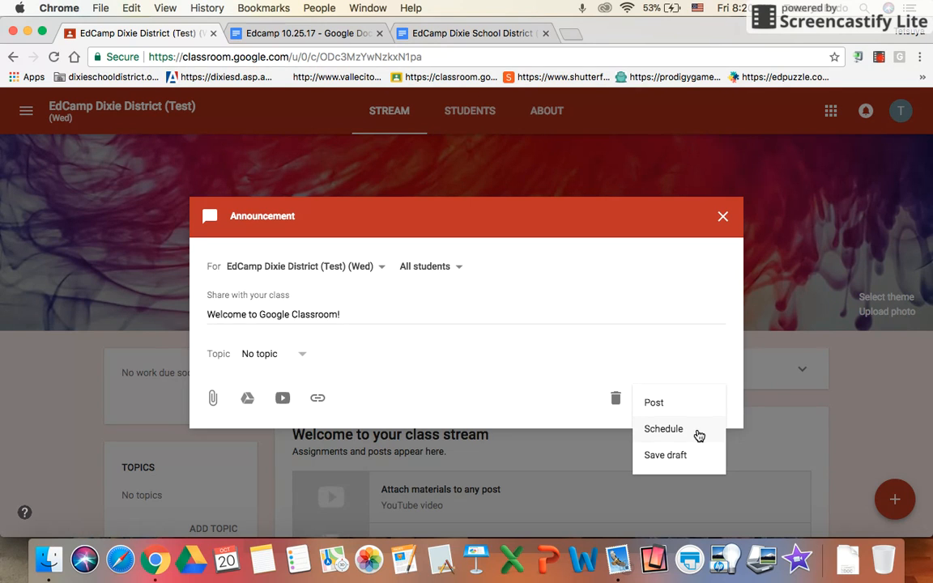
{"action": "left_click", "coordinate": [697, 433]}
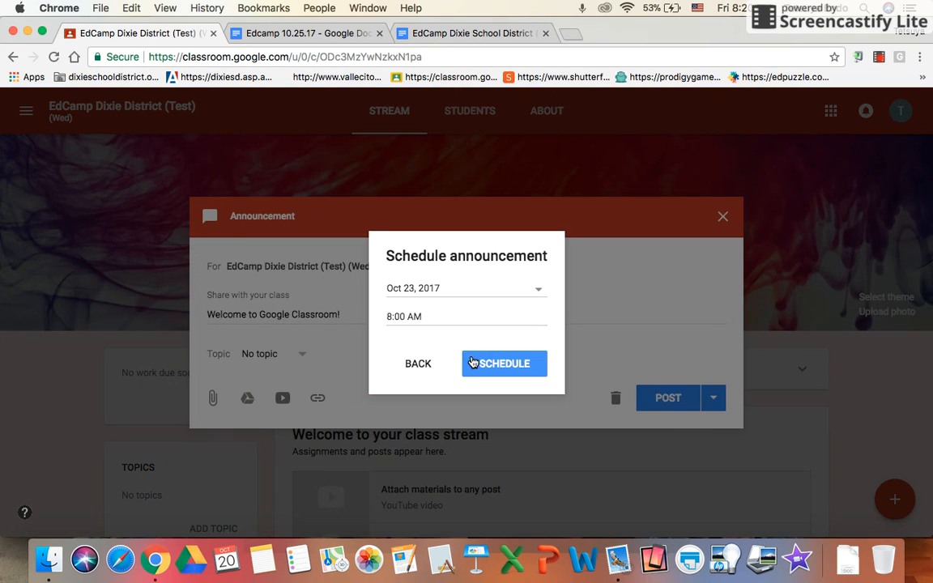
{"action": "left_click", "coordinate": [437, 292]}
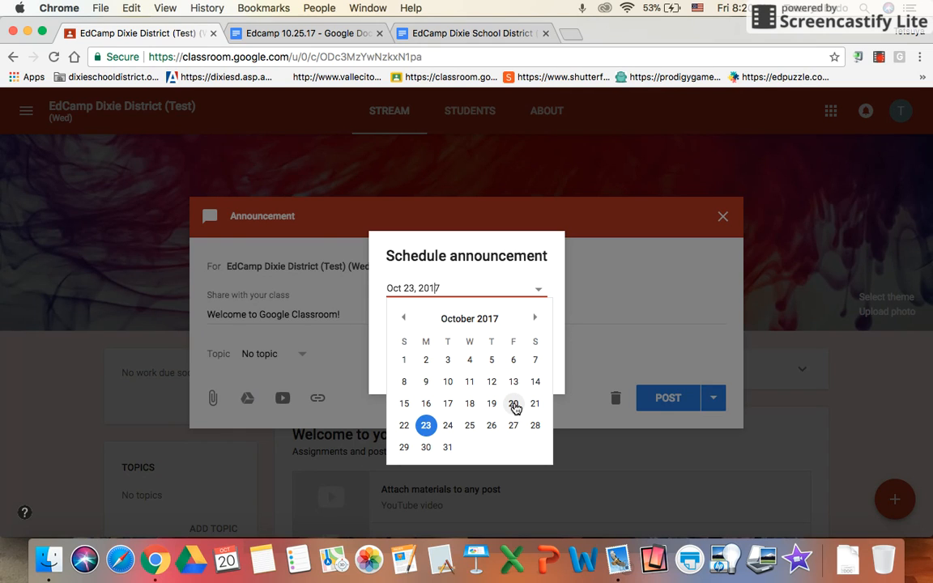
{"action": "left_click", "coordinate": [425, 429]}
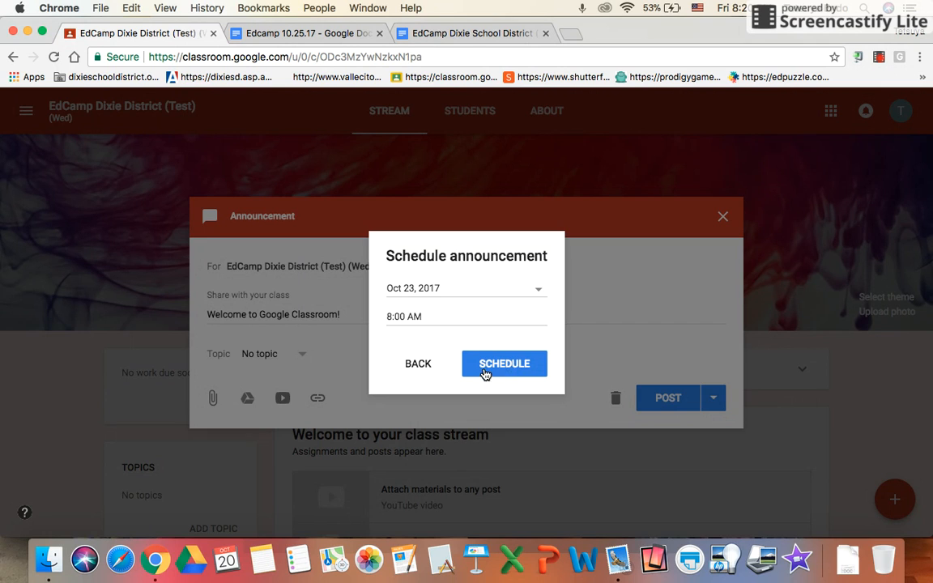
{"action": "left_click", "coordinate": [419, 368]}
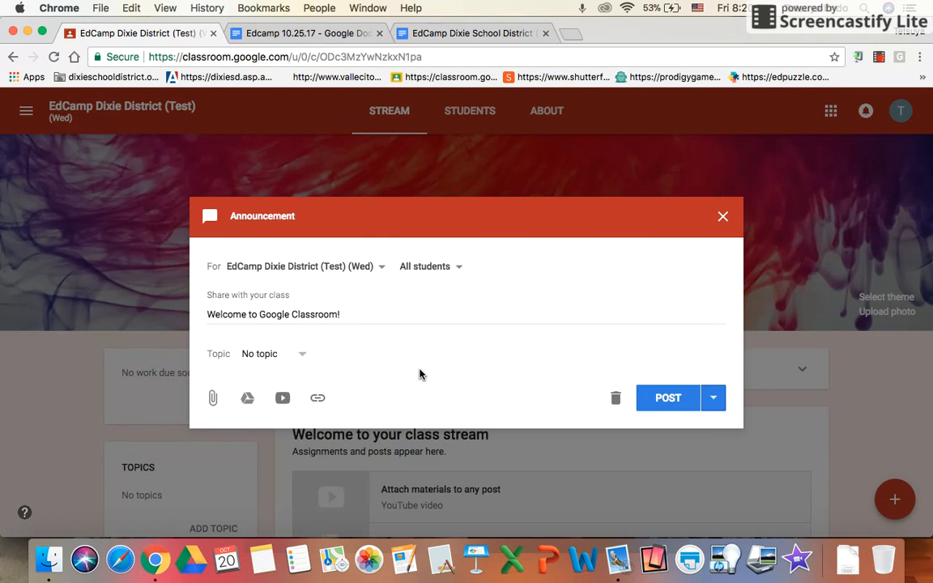
Post the welcome announcement to all students immediately and view it in the class stream
{"action": "left_click", "coordinate": [664, 403]}
{"action": "left_click", "coordinate": [664, 403]}
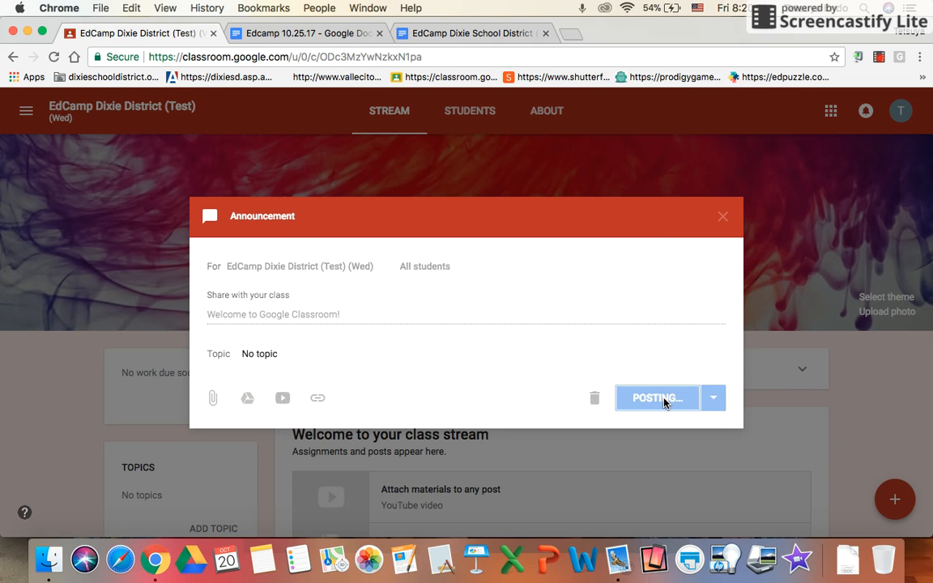
{"action": "scroll", "coordinate": [596, 330], "scroll_direction": "down", "scroll_amount": 3}
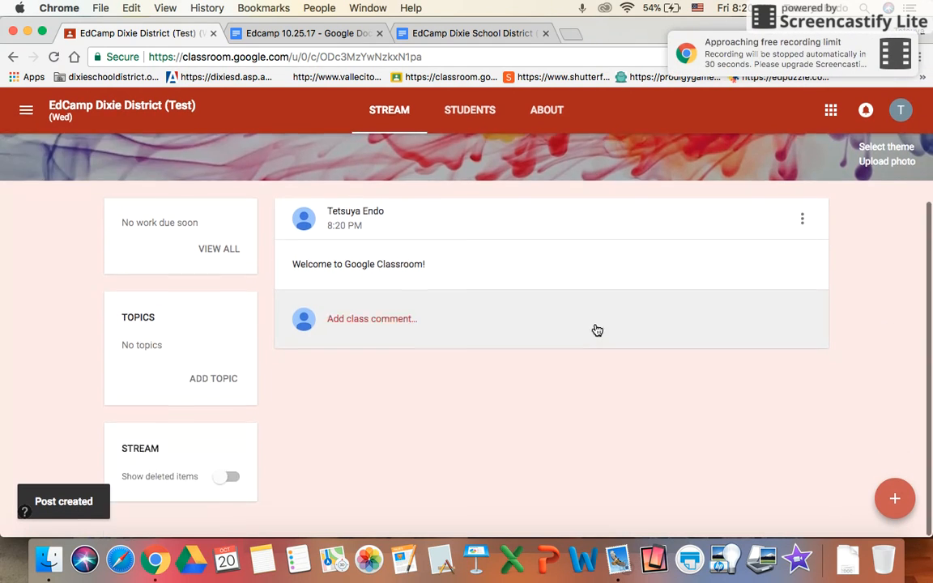